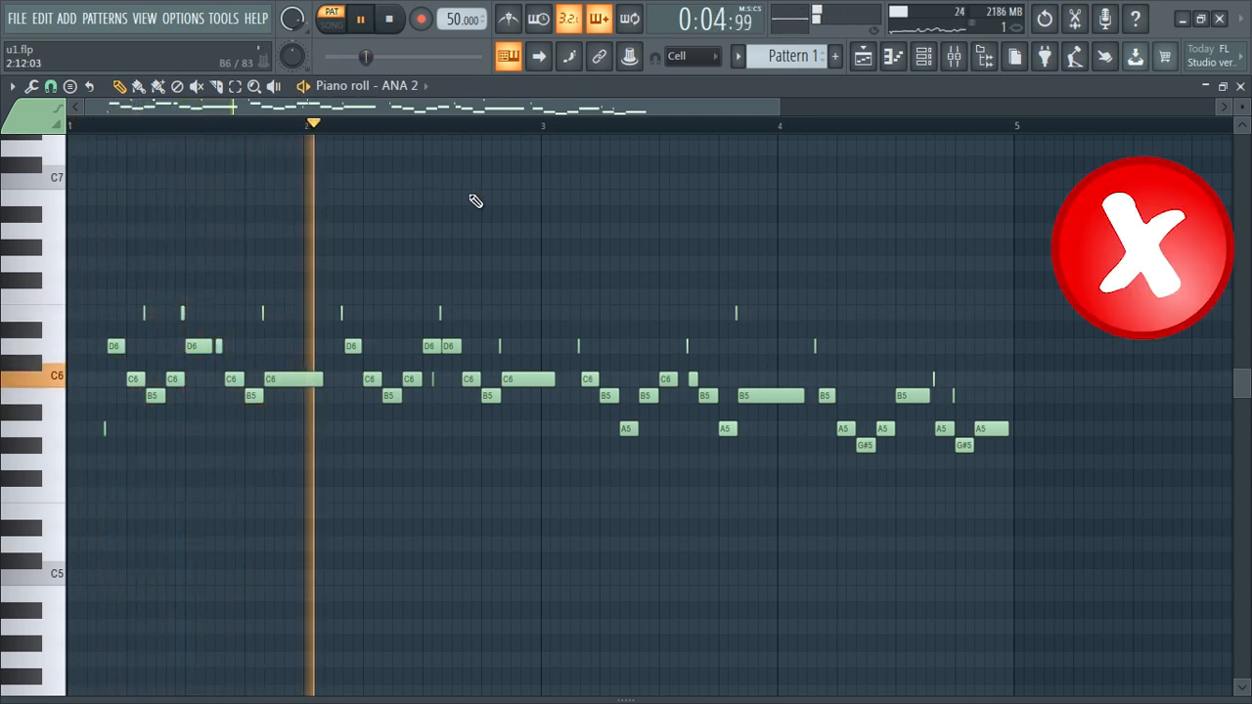
Play the lead-in melody of Pattern 1 in the piano roll.
scroll(1112, 284, up, 2)
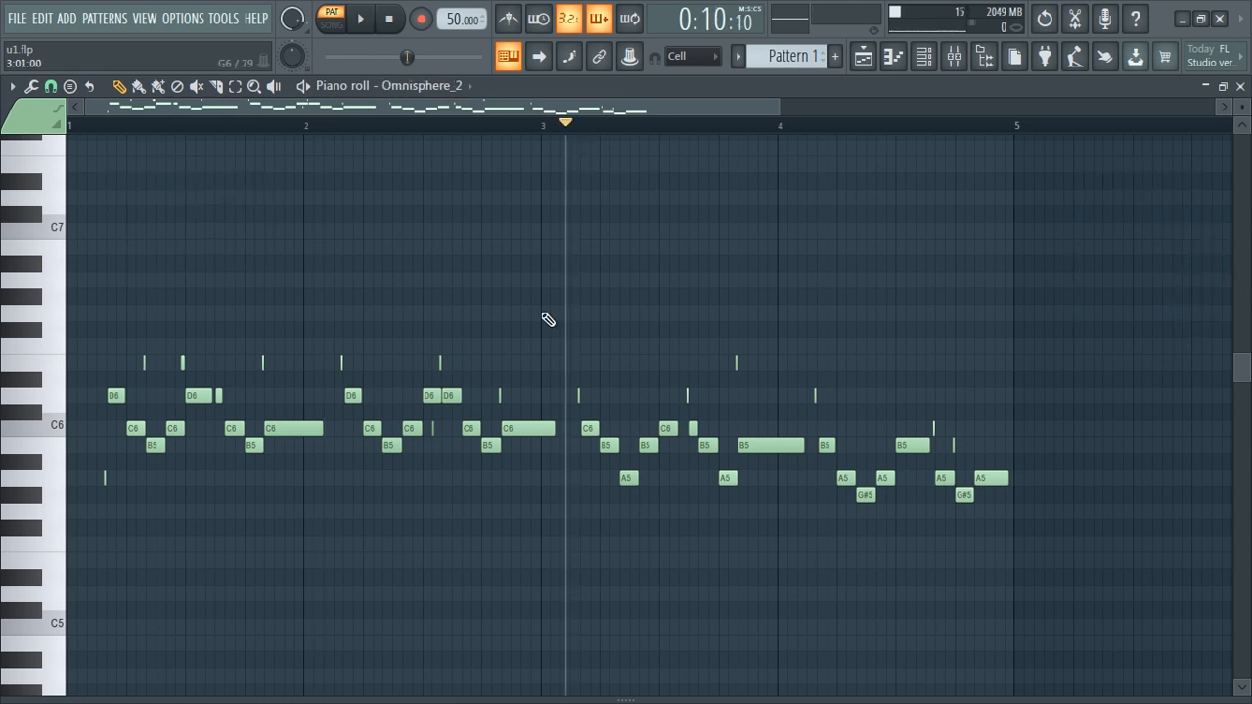
key(space)
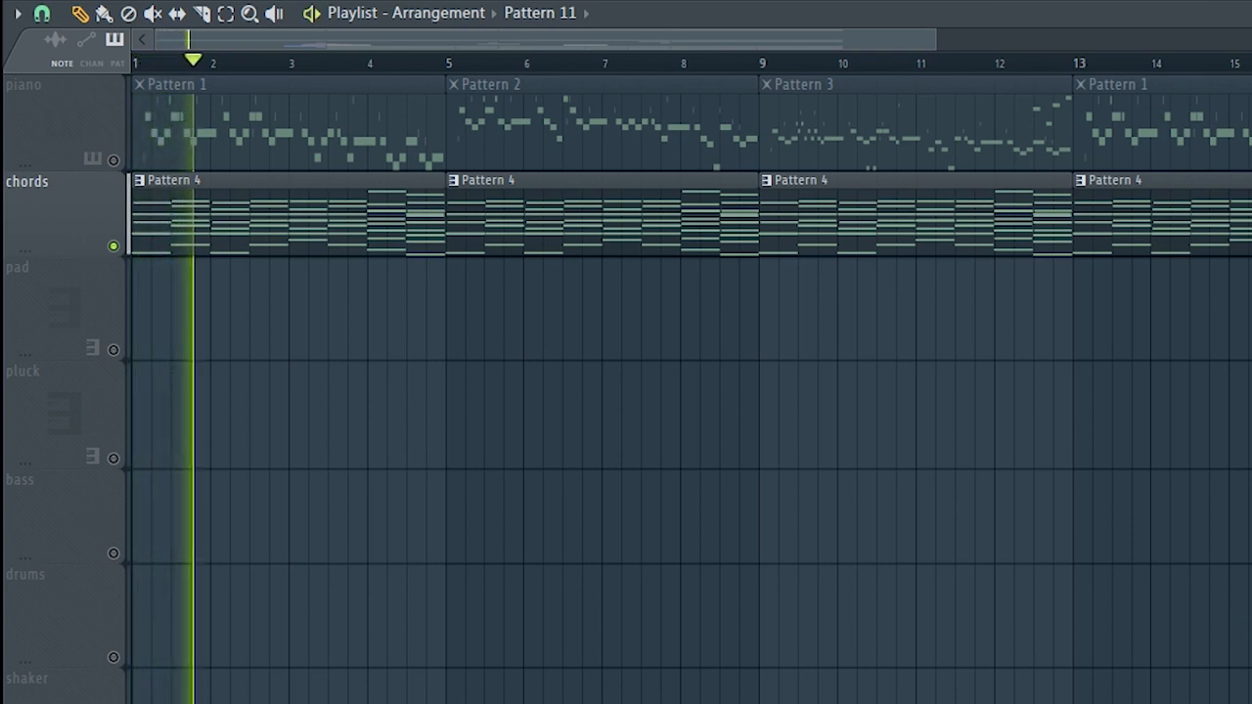
Briefly unmute the piano track to hear it together with the chords.
click(114, 161)
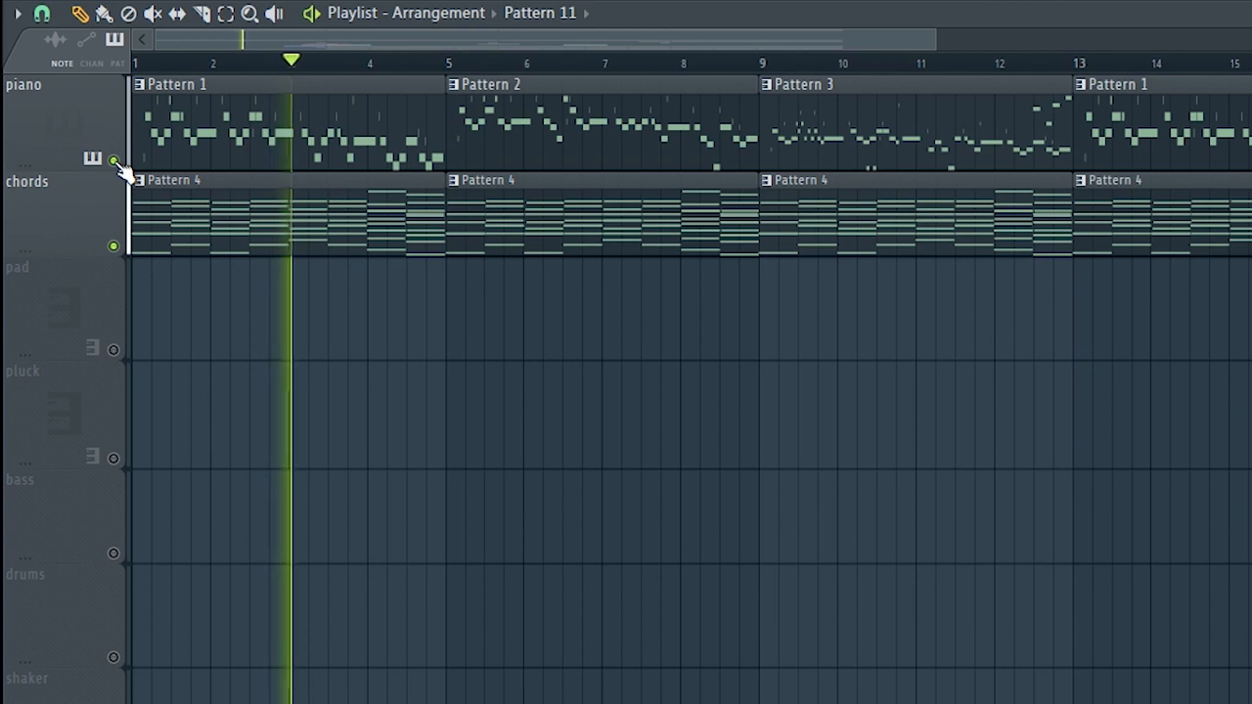
click(113, 160)
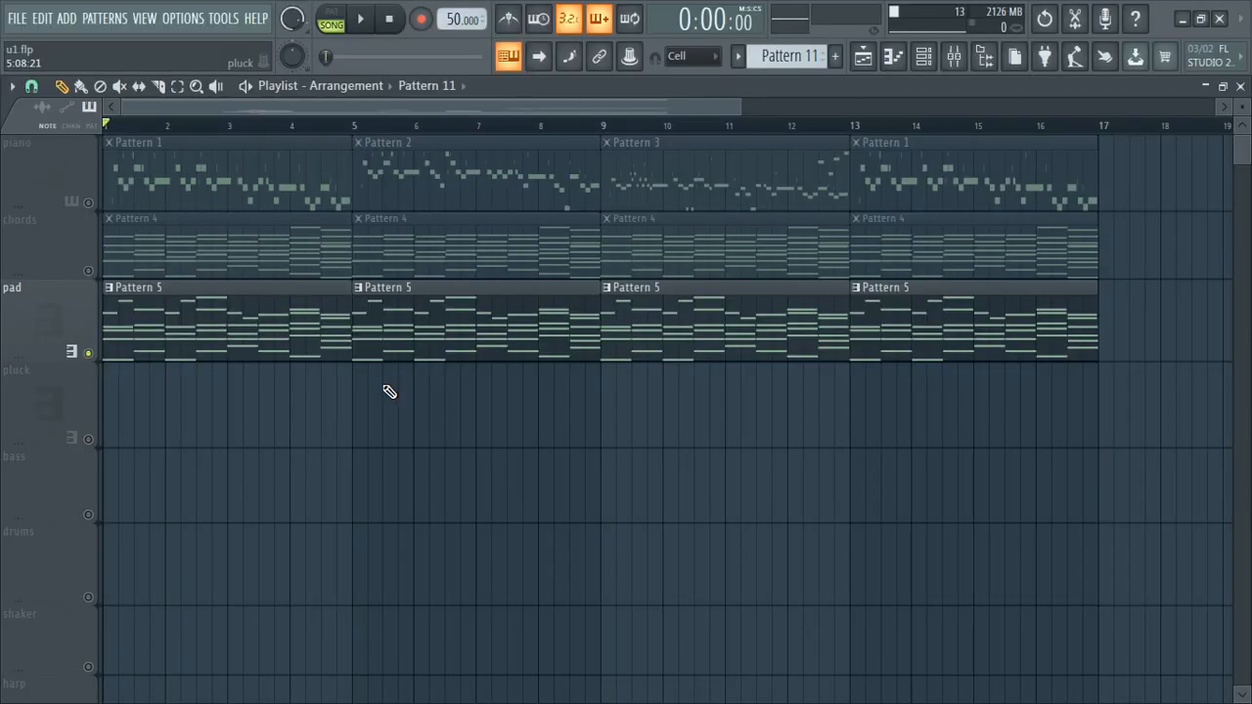
Examine the notes of the pad's Pattern 5 in the piano roll, and unmute the pad track alongside the pluck.
double_click(233, 339)
scroll(253, 313, down, 3)
scroll(293, 195, up, 2)
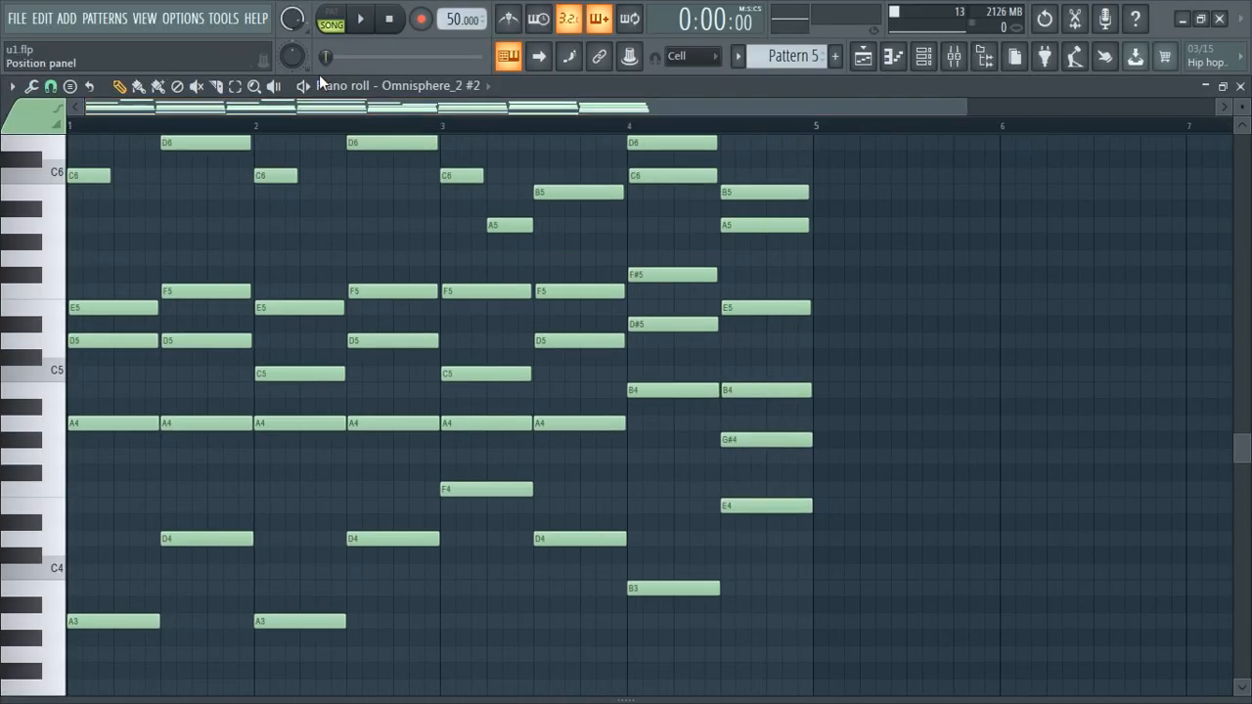
scroll(348, 188, up, 3)
drag(547, 252, 137, 380)
drag(100, 418, 847, 500)
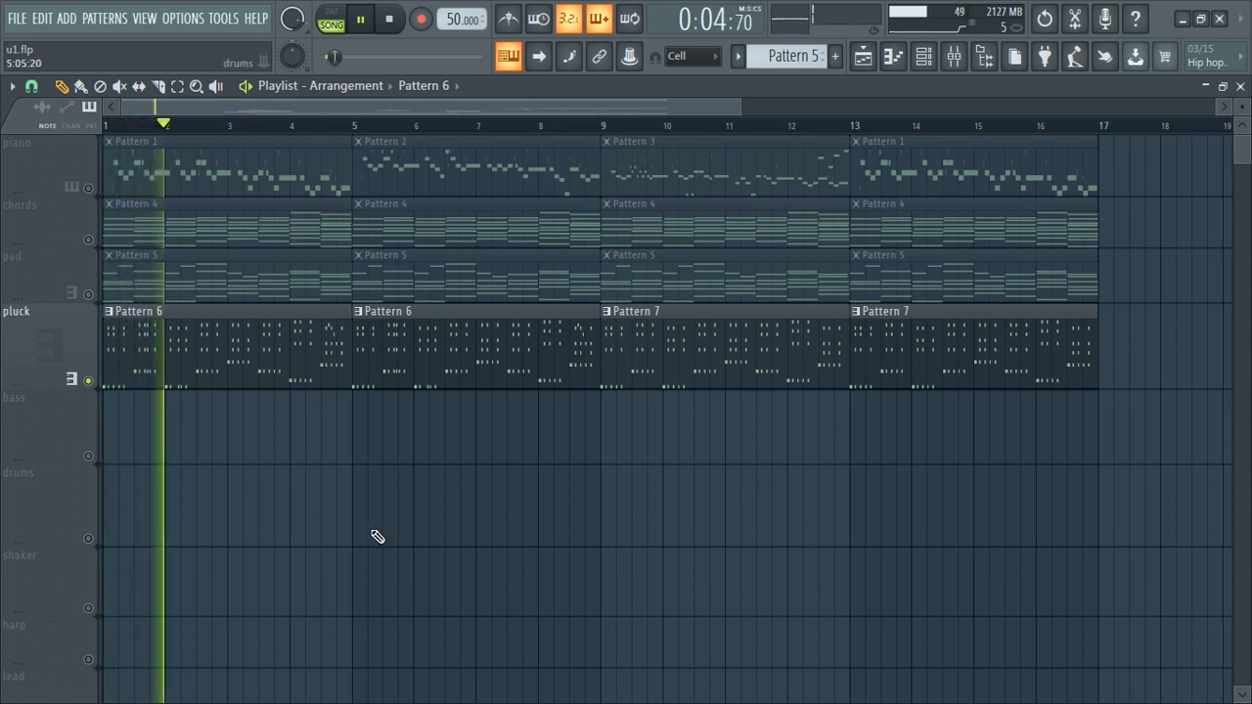
click(88, 293)
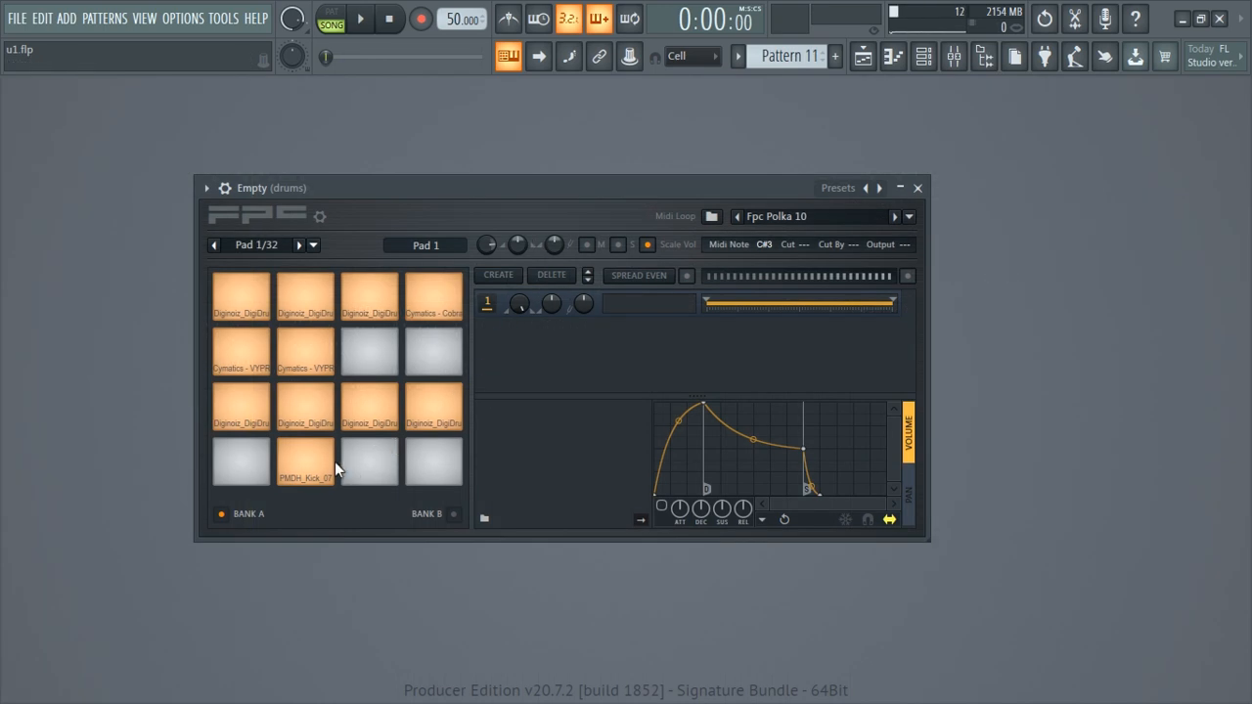
Audition the kick, snare, shaker, hi-hat and percussion samples loaded on the FPC drum pads.
click(325, 467)
click(313, 418)
click(362, 421)
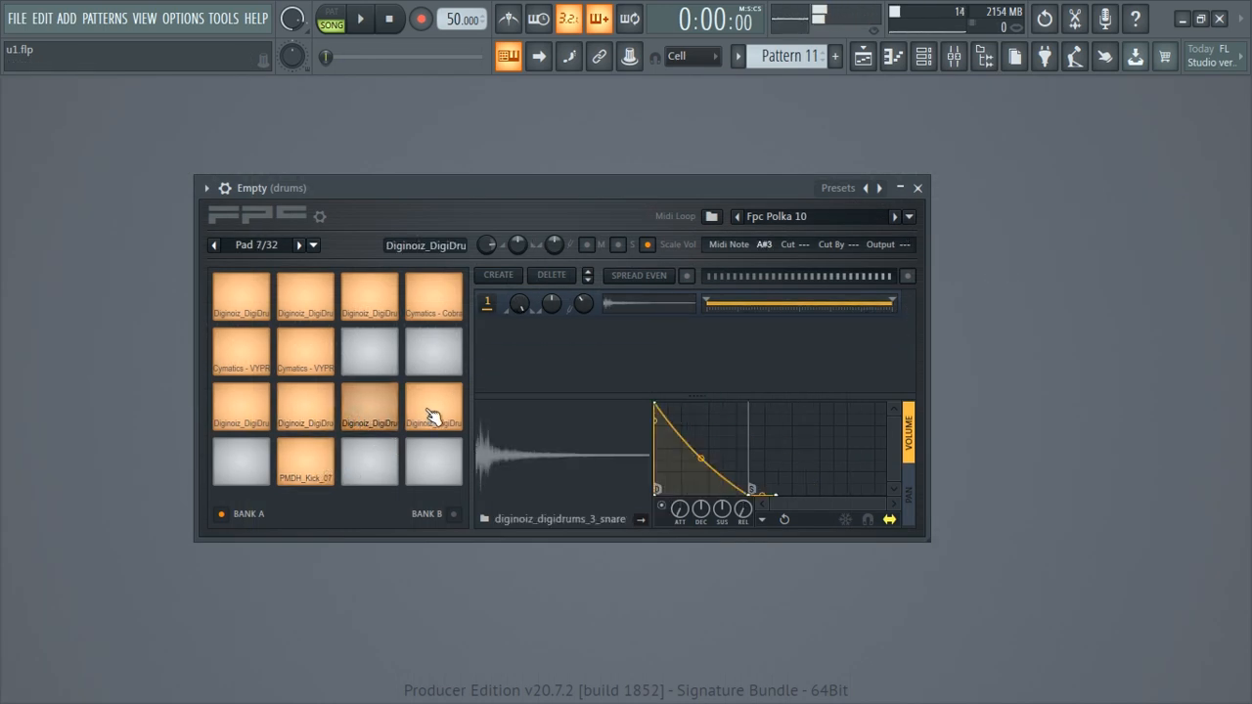
click(434, 414)
click(377, 299)
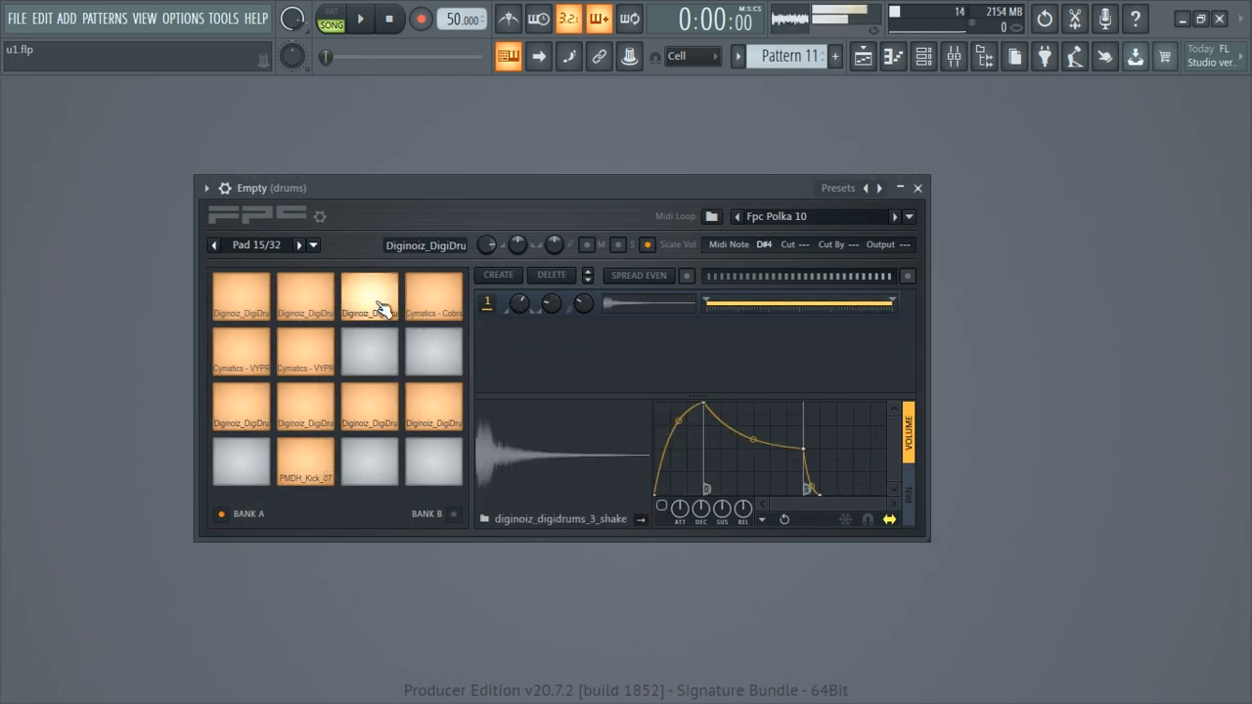
click(417, 311)
click(313, 307)
click(249, 311)
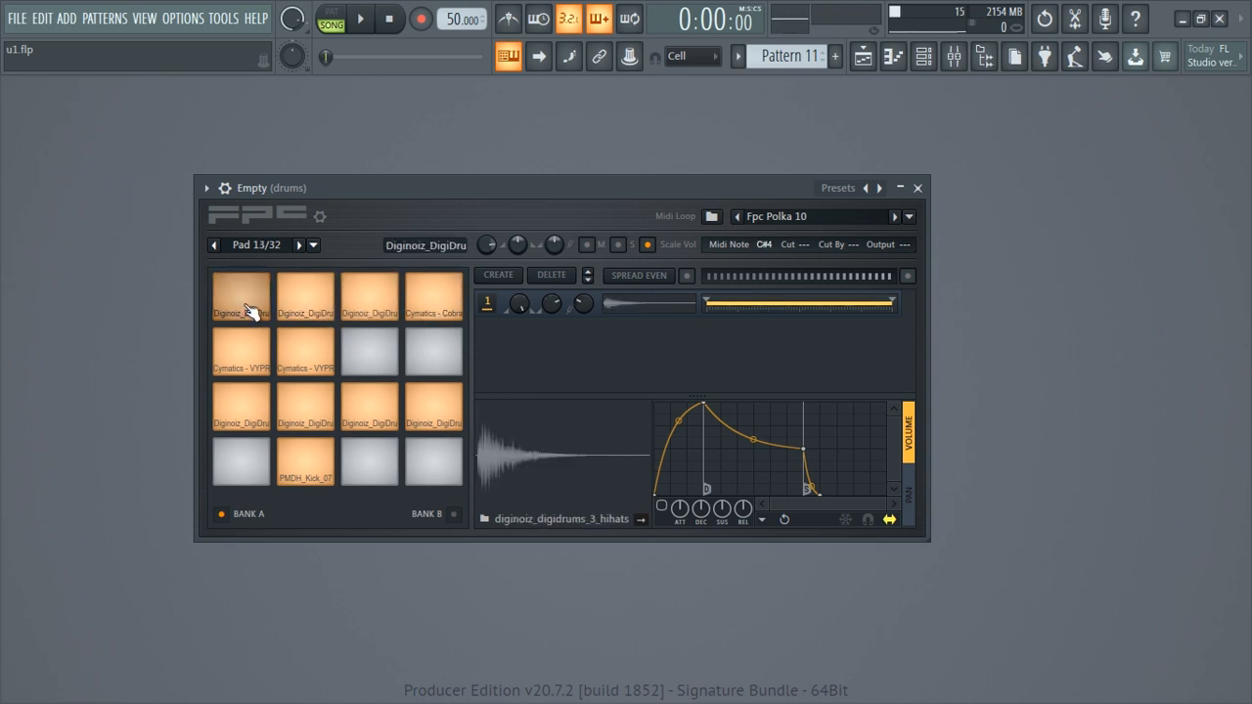
click(304, 354)
click(251, 355)
Open Pattern 11 in the piano roll and play its drum and hi-hat notes.
key(F7)
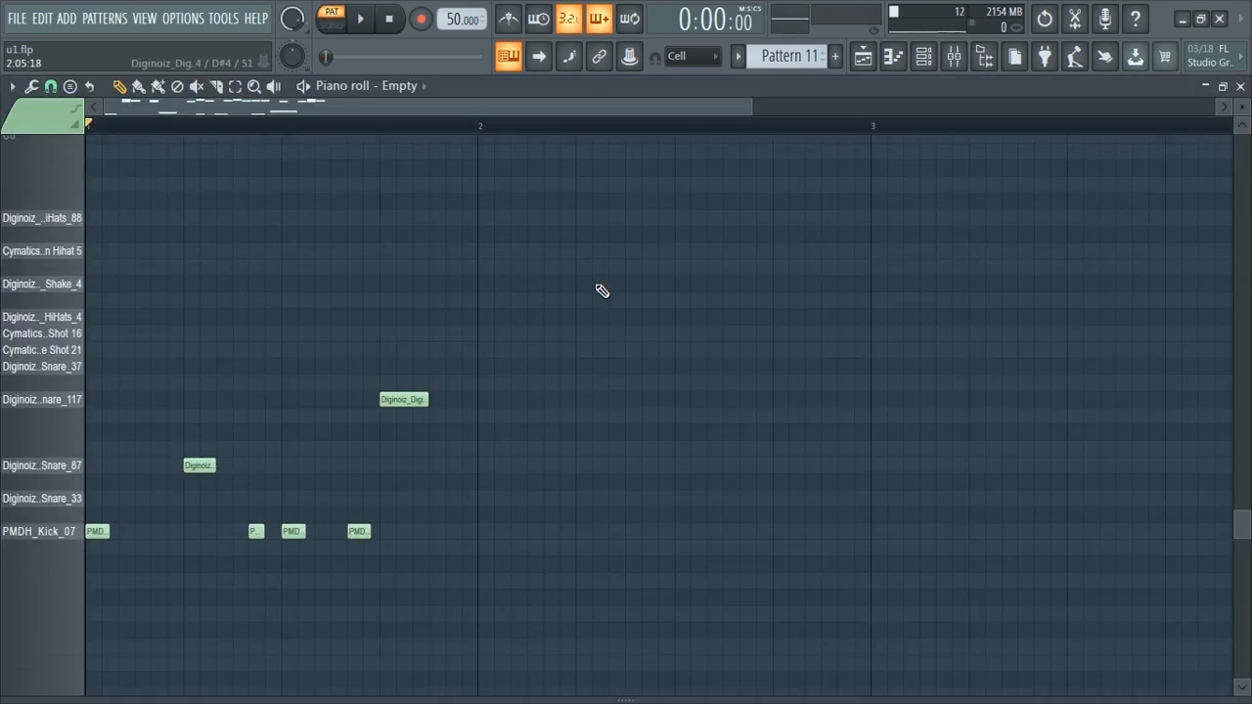
key(space)
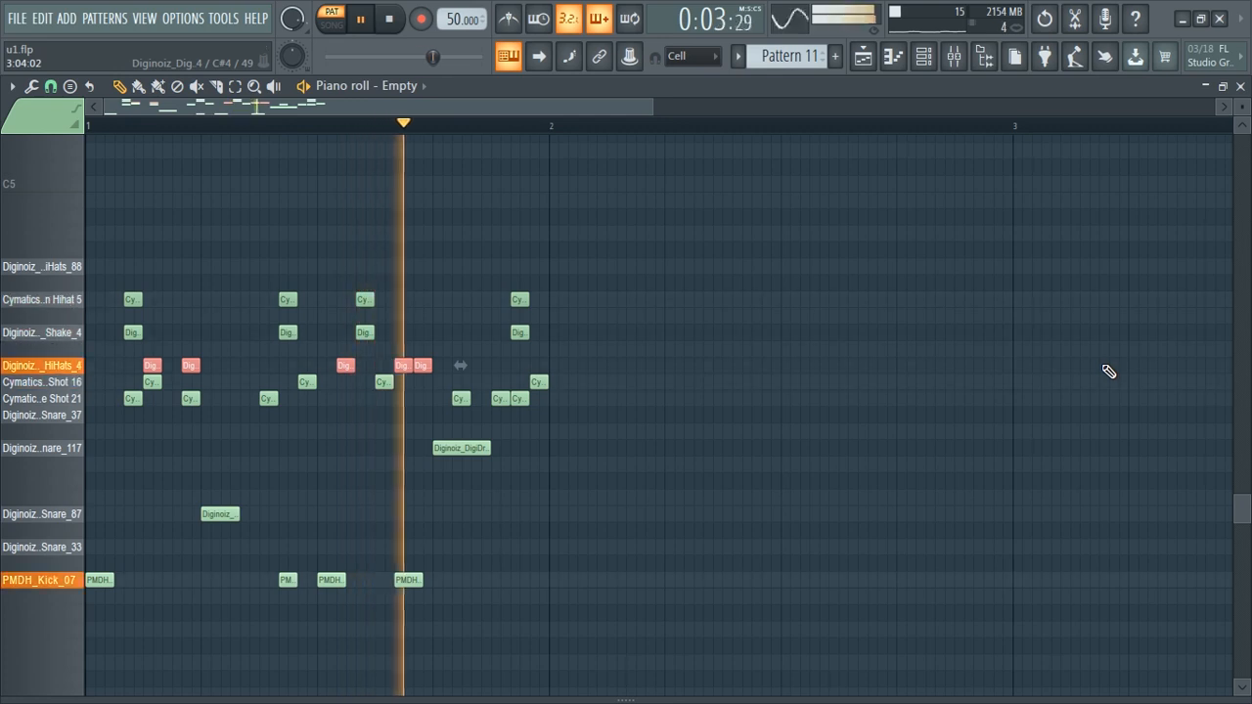
key(space)
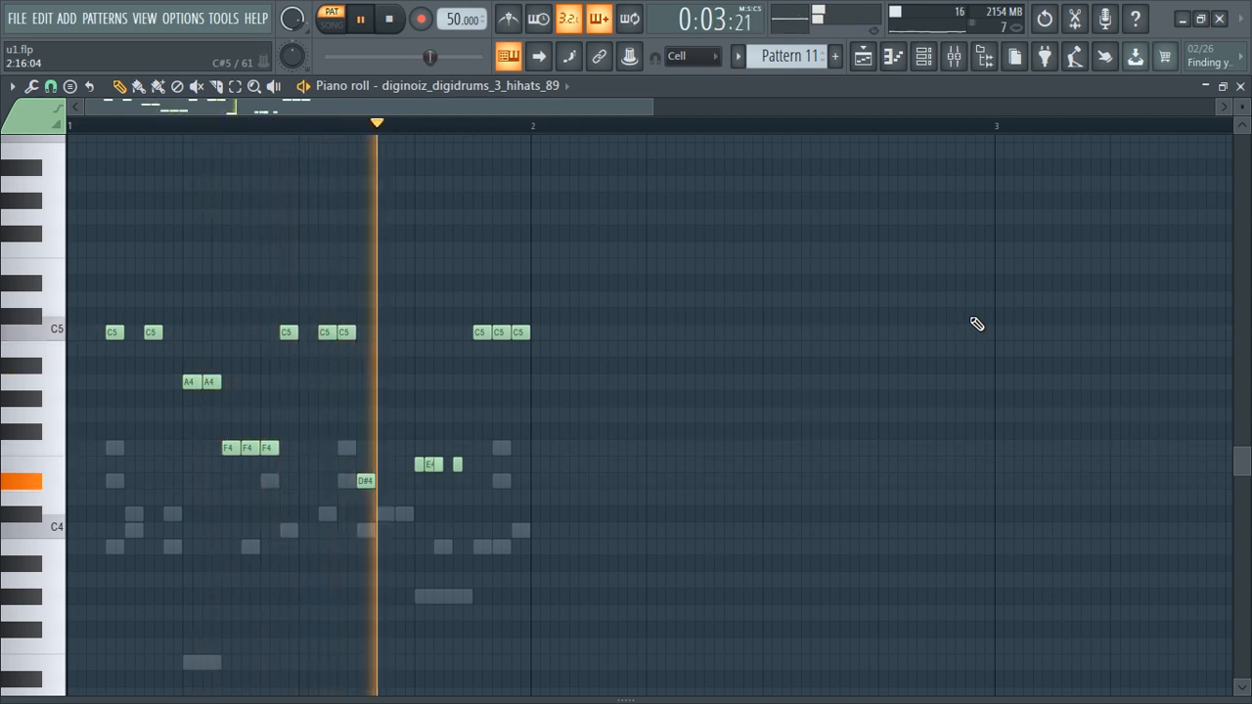
key(space)
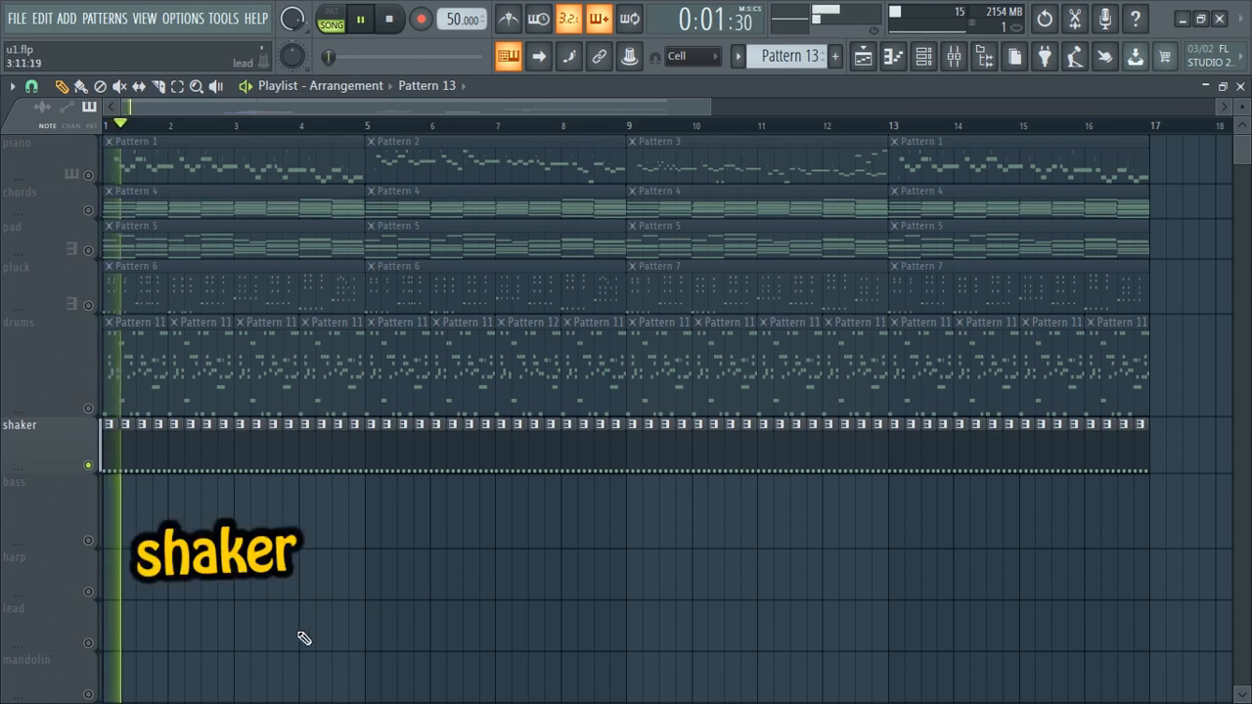
Unmute the drums, shaker and pluck tracks in the playlist, and reduce the shaker track's height.
click(90, 411)
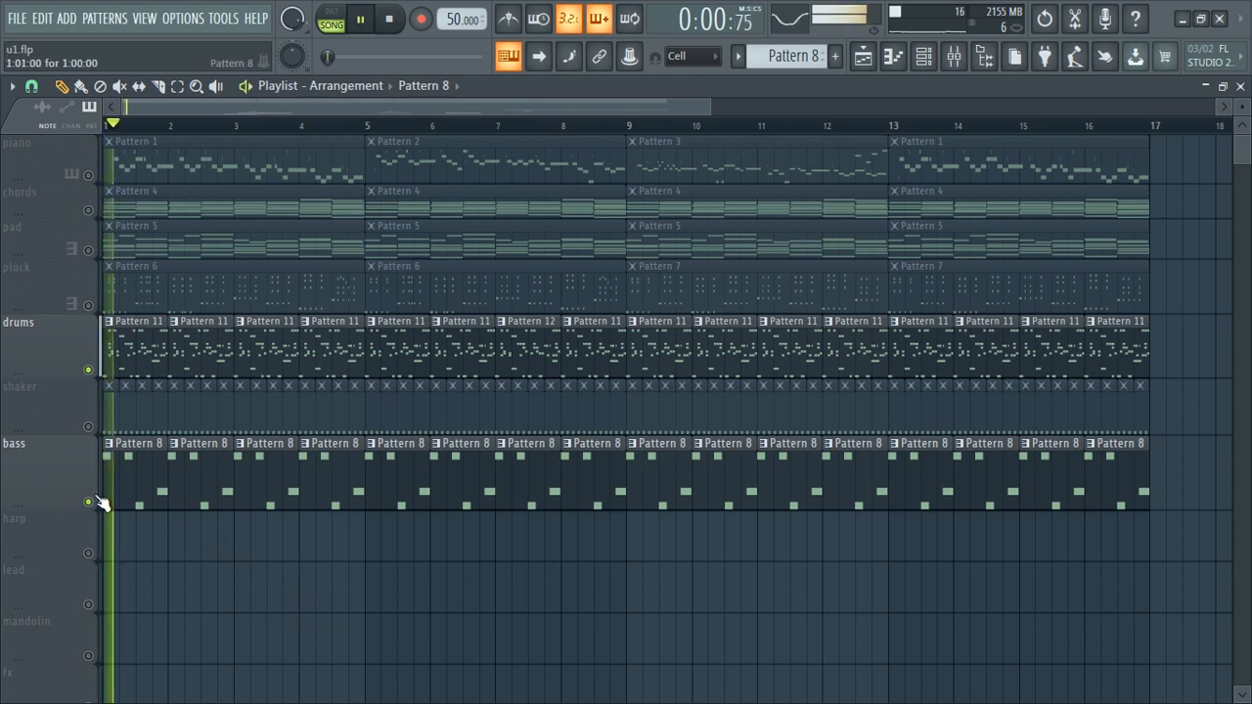
drag(37, 436, 37, 419)
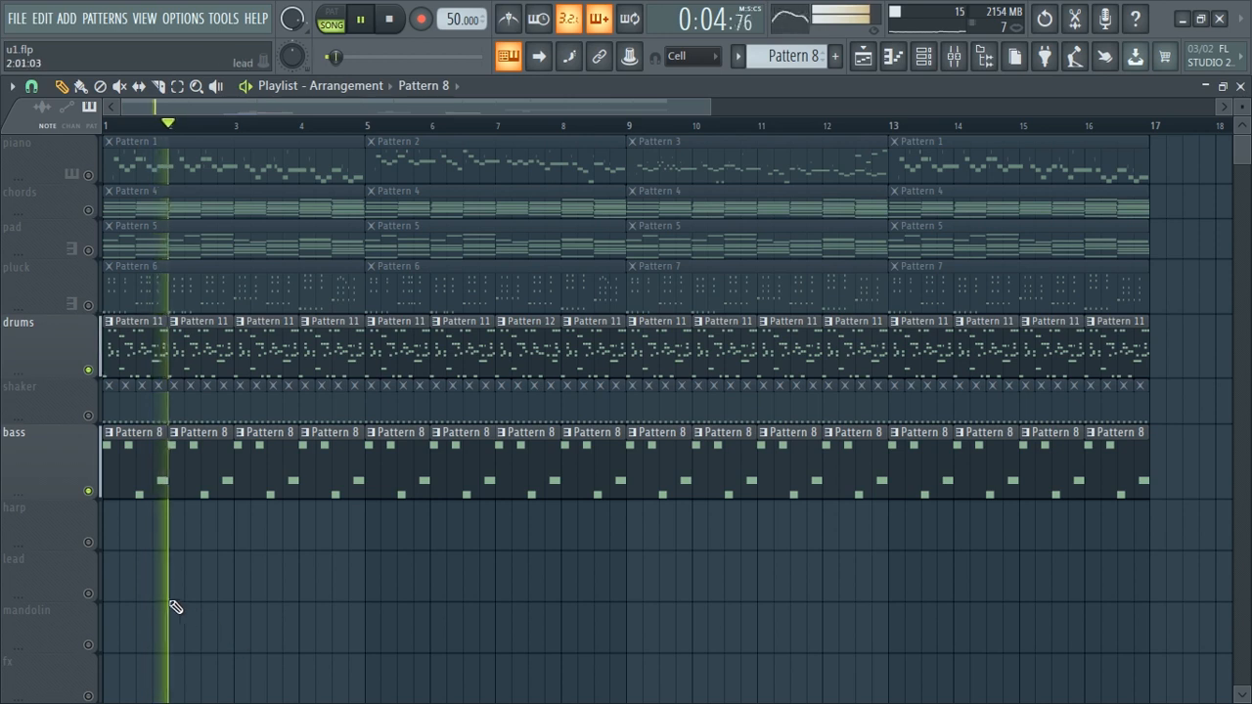
click(88, 417)
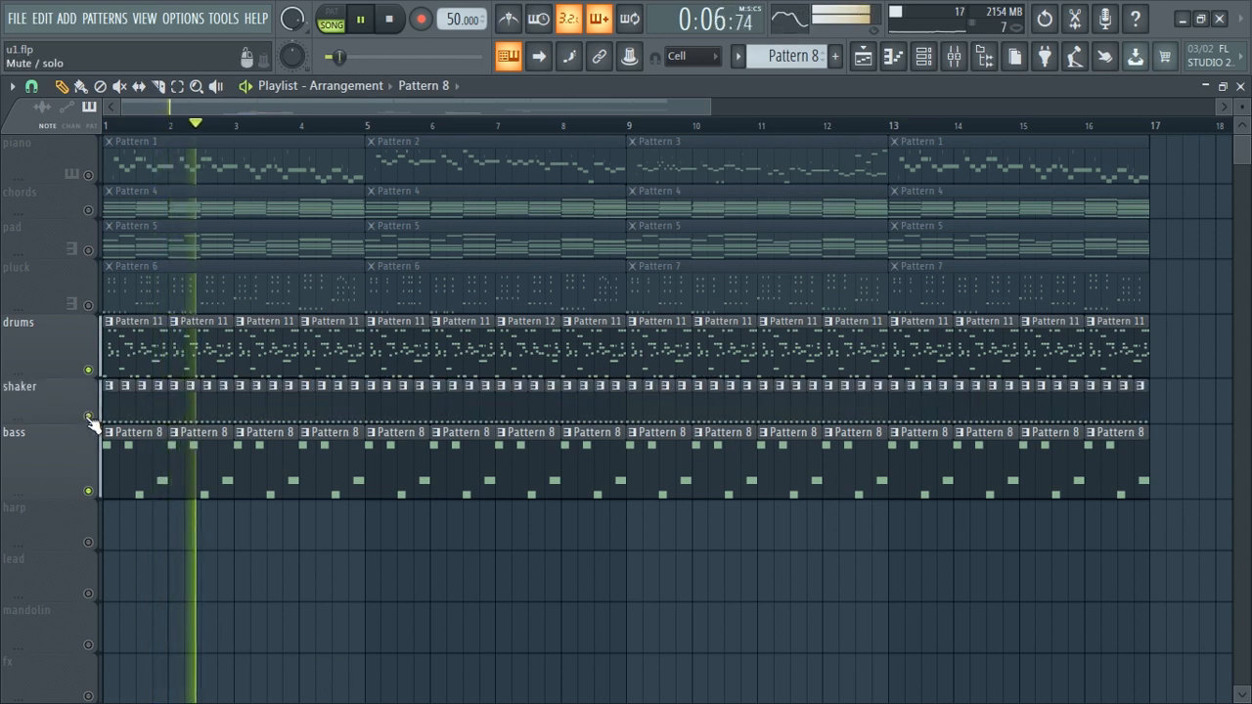
click(88, 305)
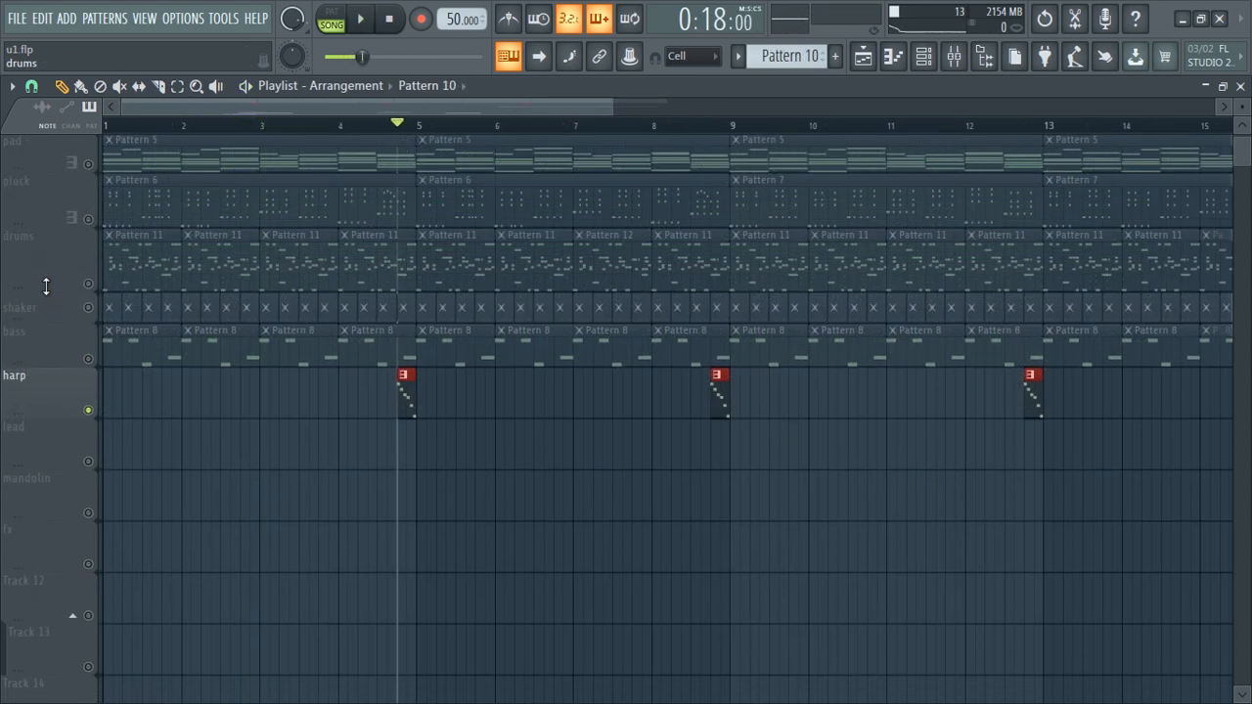
Reduce the drums track's height and play the soloed harp clip before bar 5.
drag(46, 285, 45, 245)
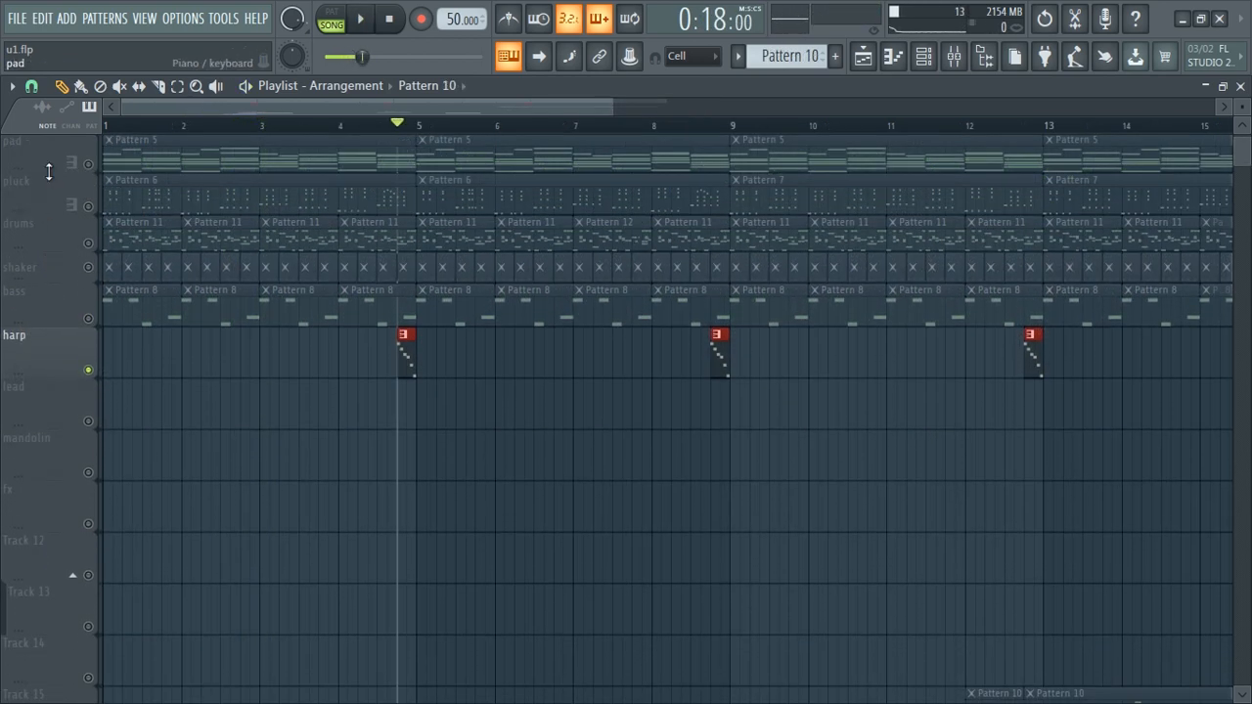
key(space)
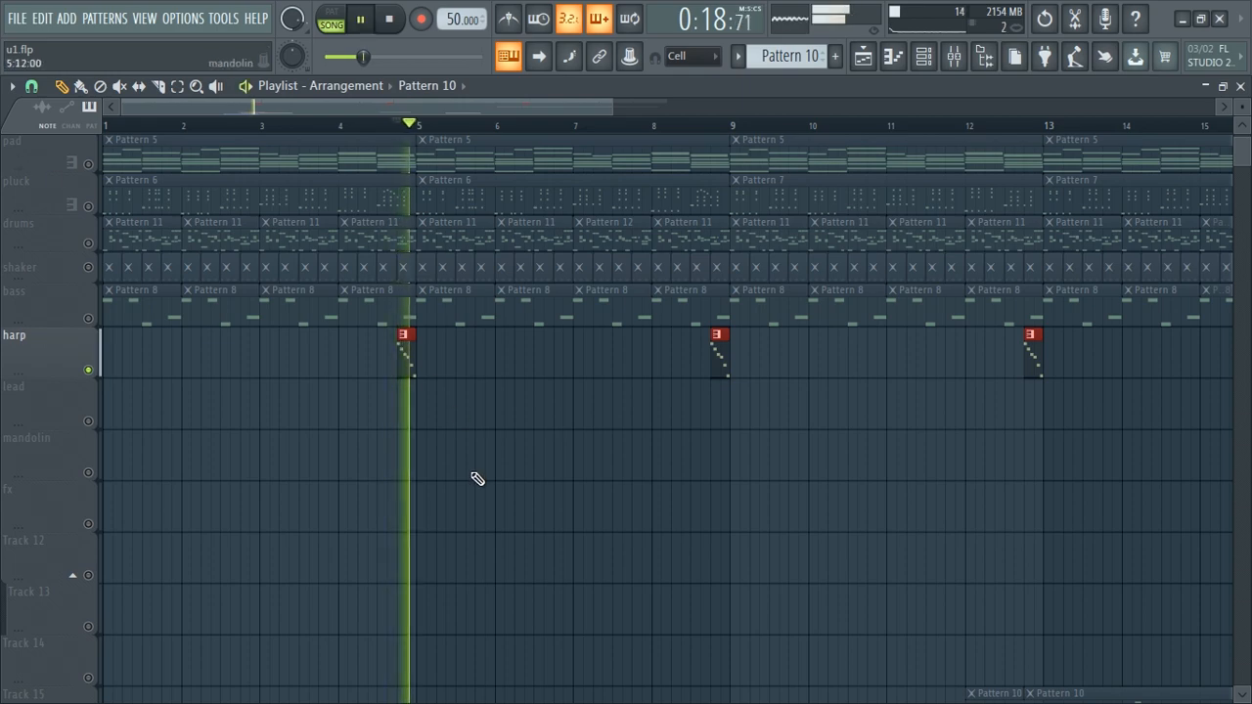
key(space)
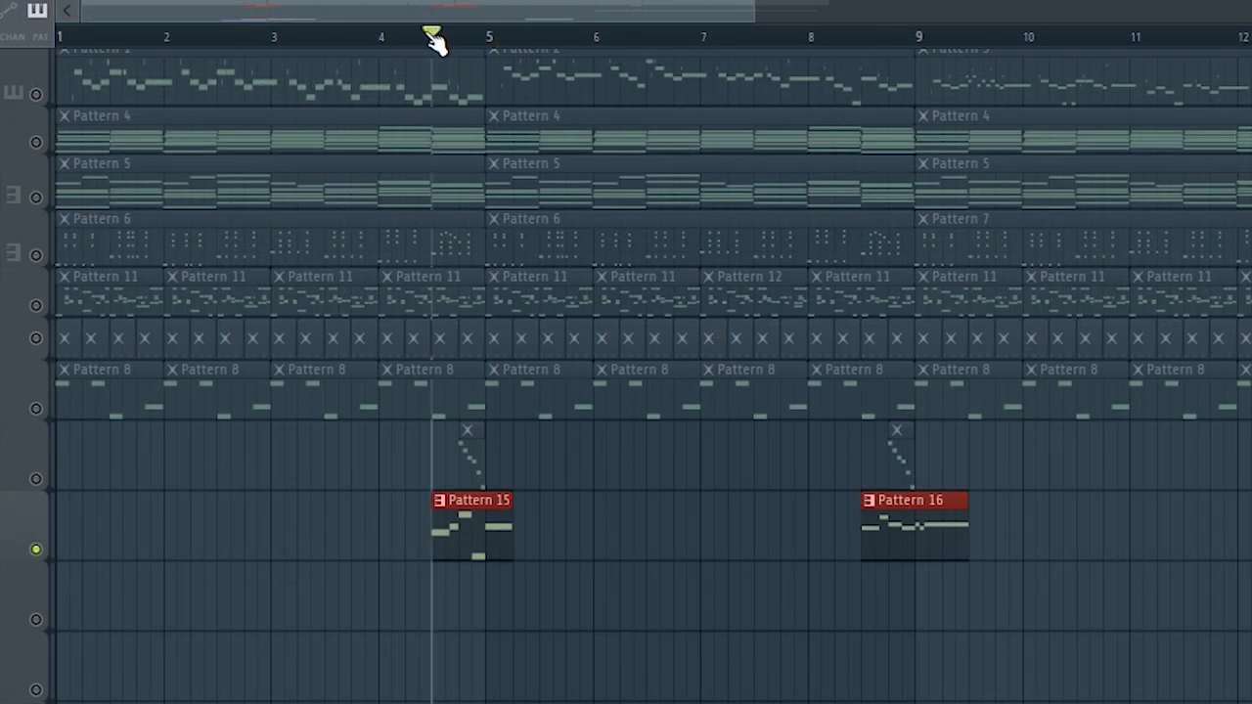
Play the mandolin clips Pattern 15 and Pattern 16, and the Cymatics transition samples on Track 12.
key(space)
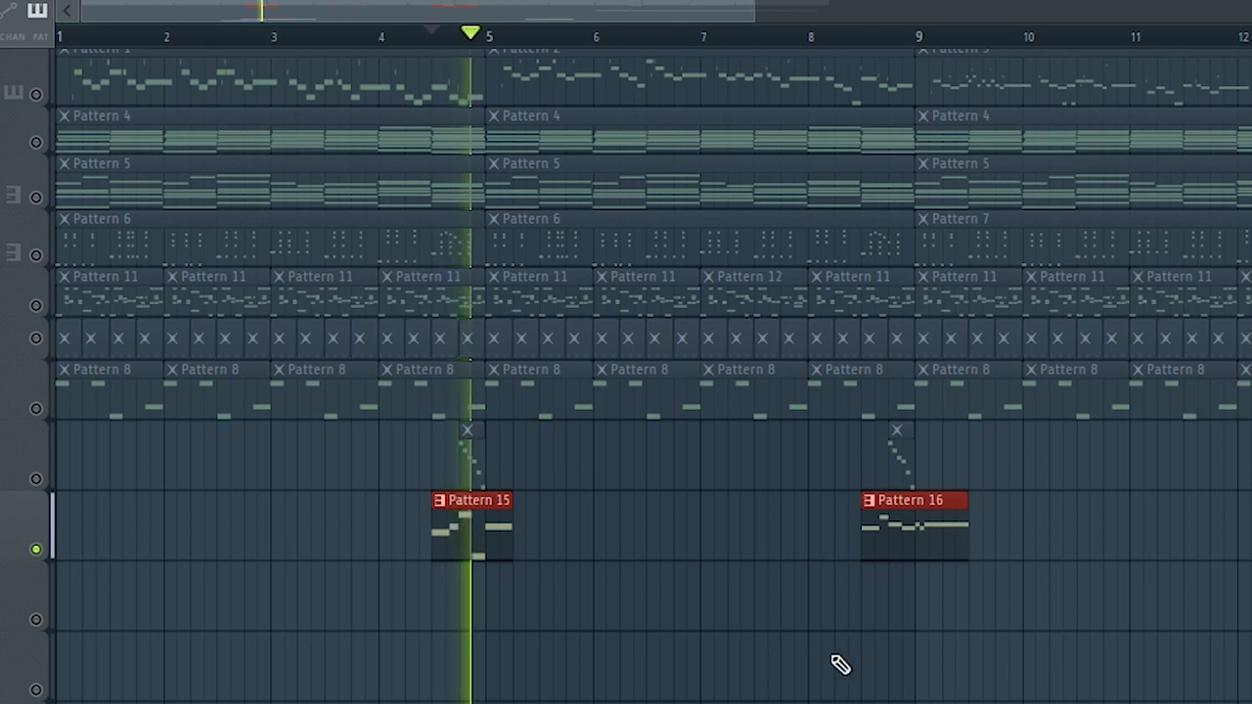
key(space)
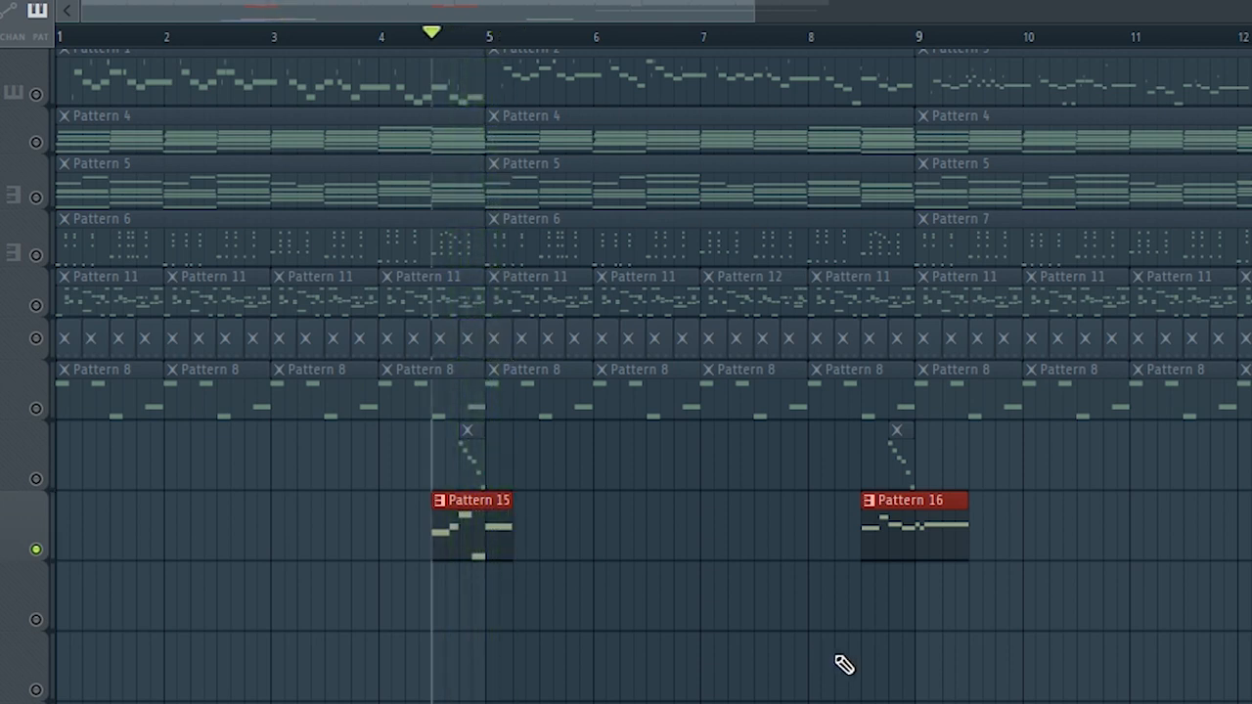
key(space)
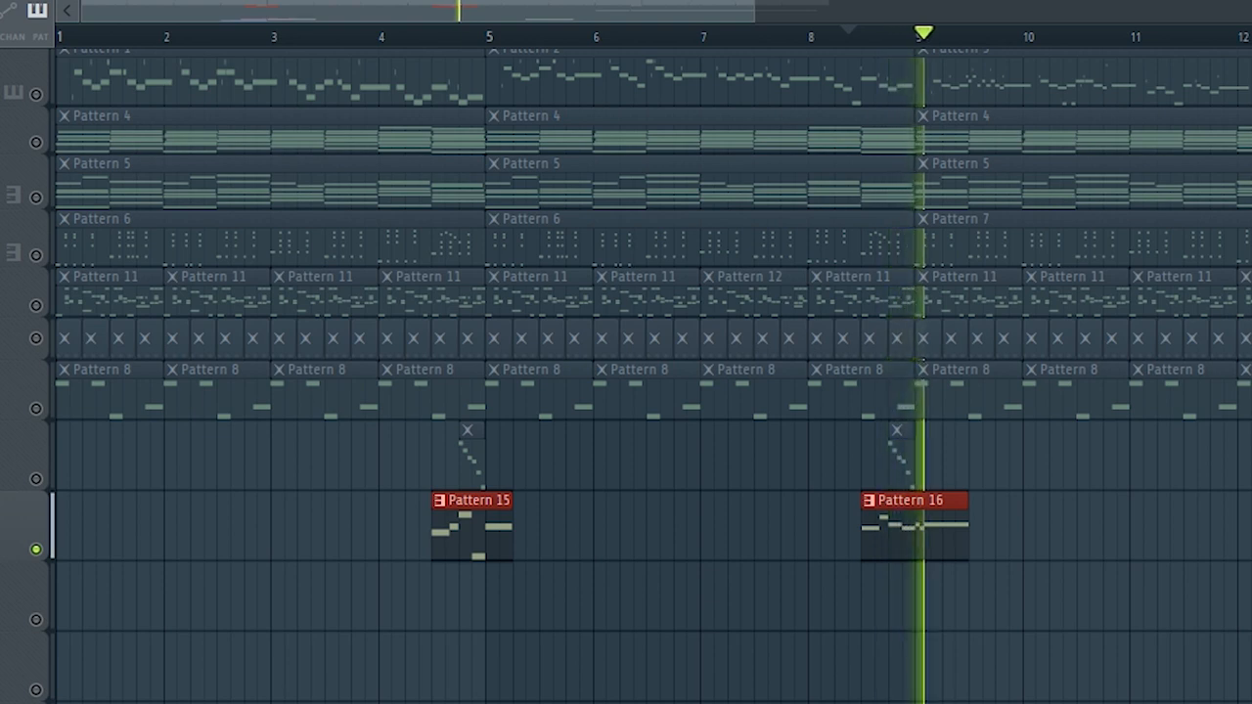
key(space)
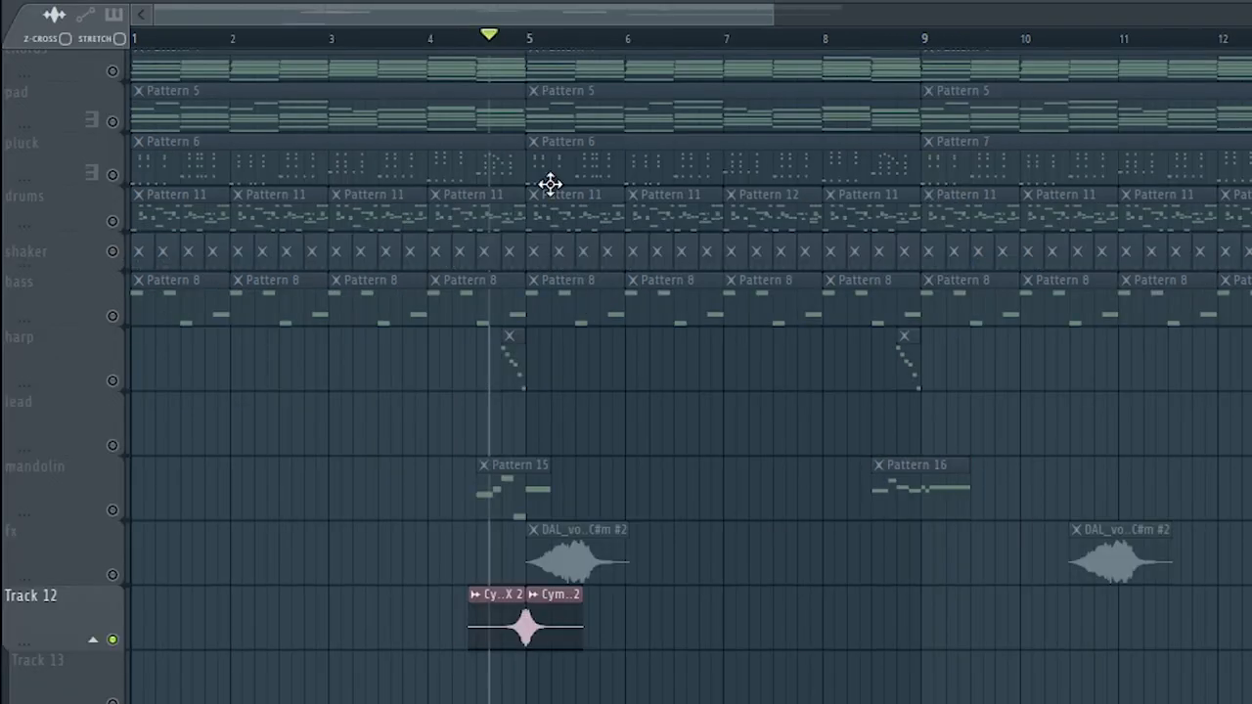
key(space)
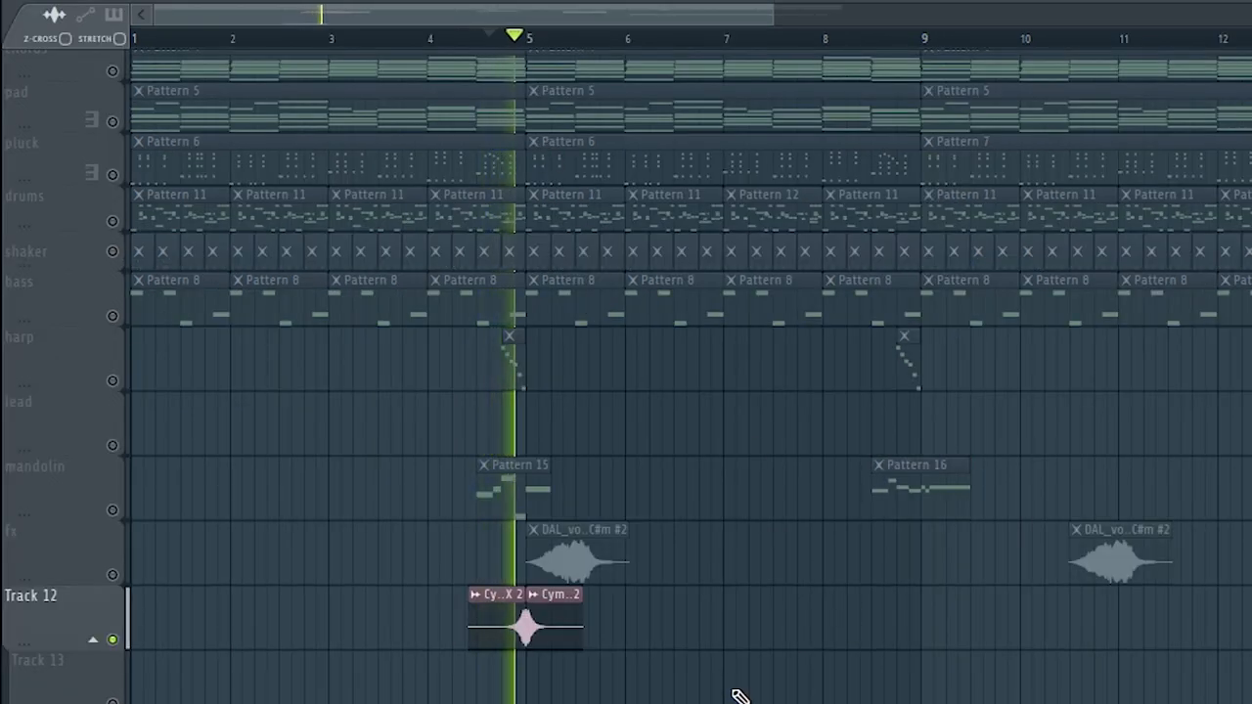
key(space)
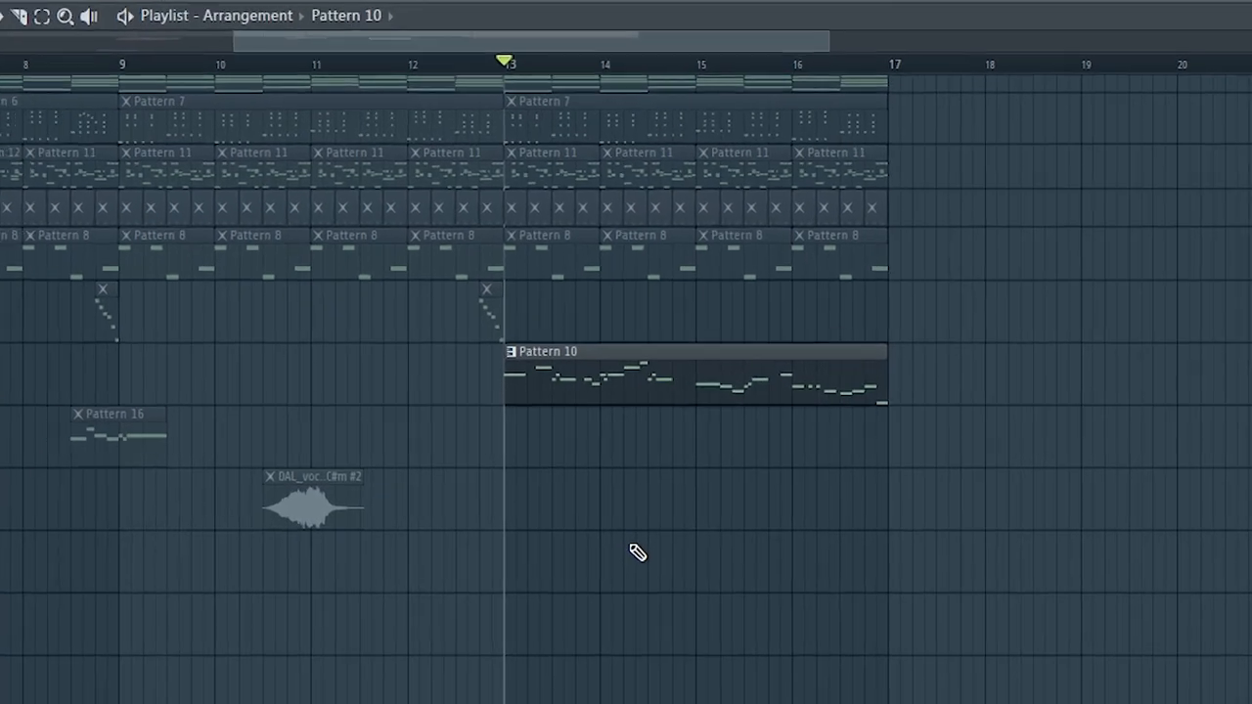
Play the lead's Pattern 10 from bar 13 together with the drums.
key(space)
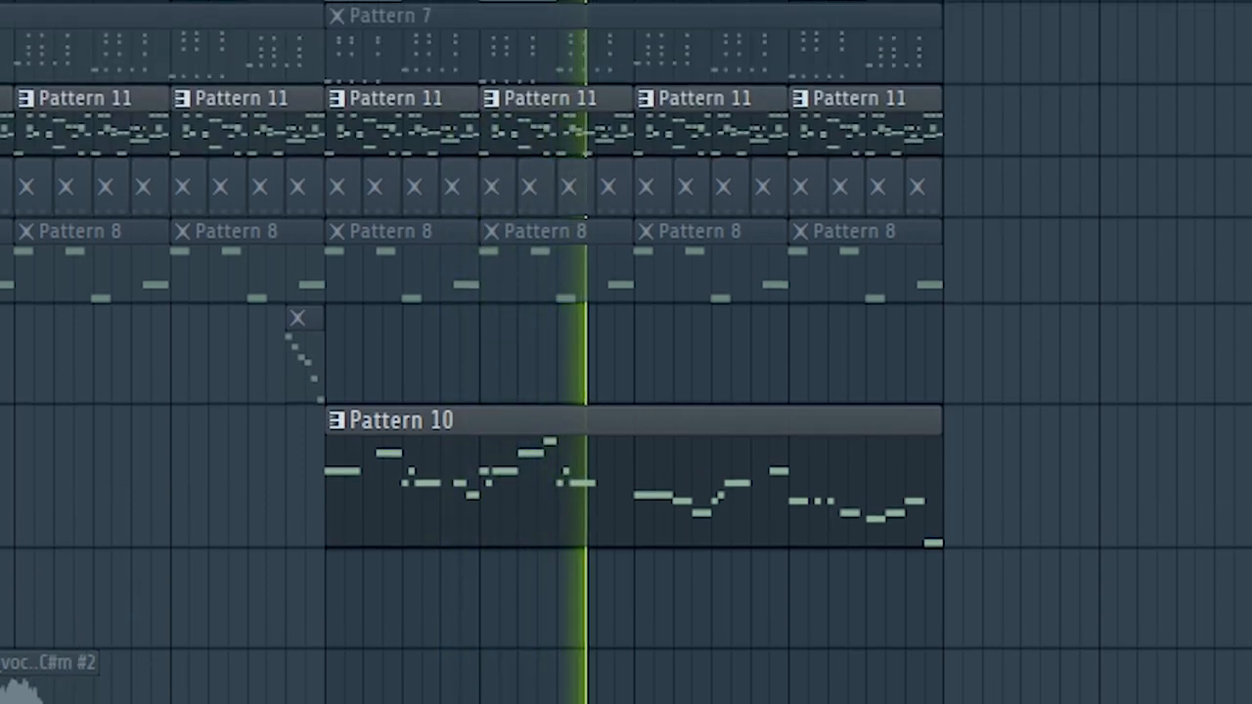
click(2, 44)
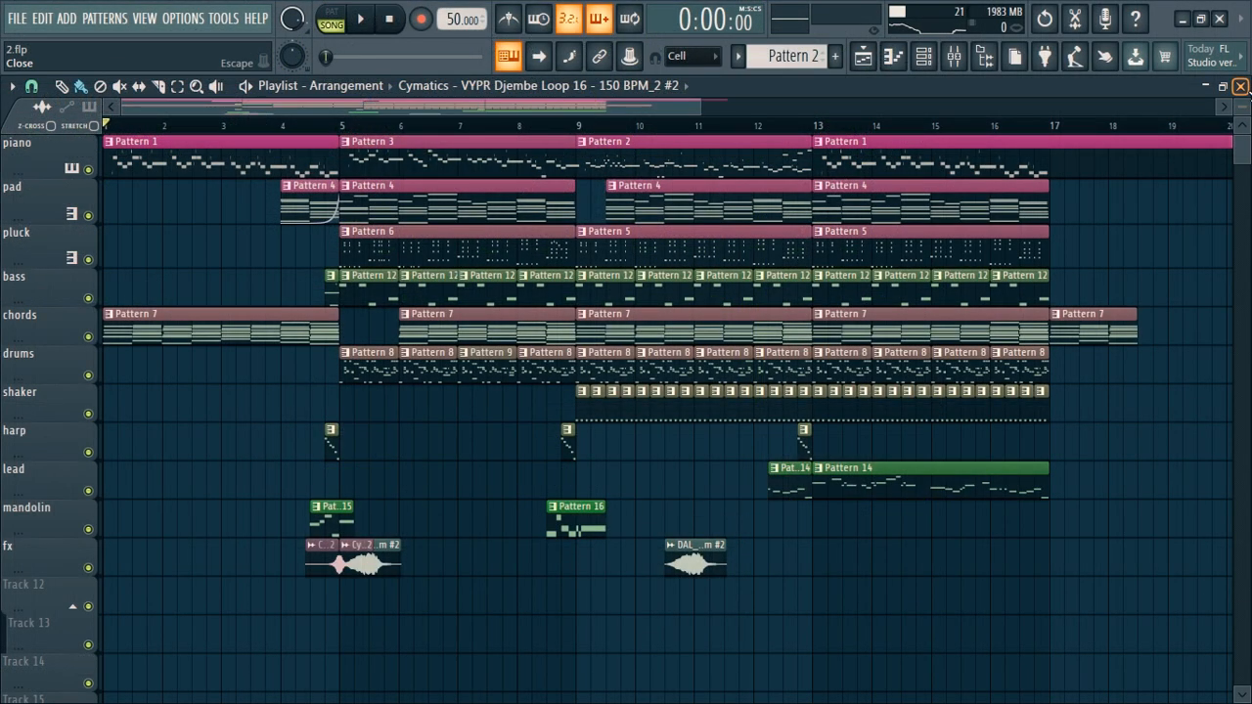
Enlarge the playlist tracks and play the full arrangement from the start.
drag(1242, 105, 1242, 113)
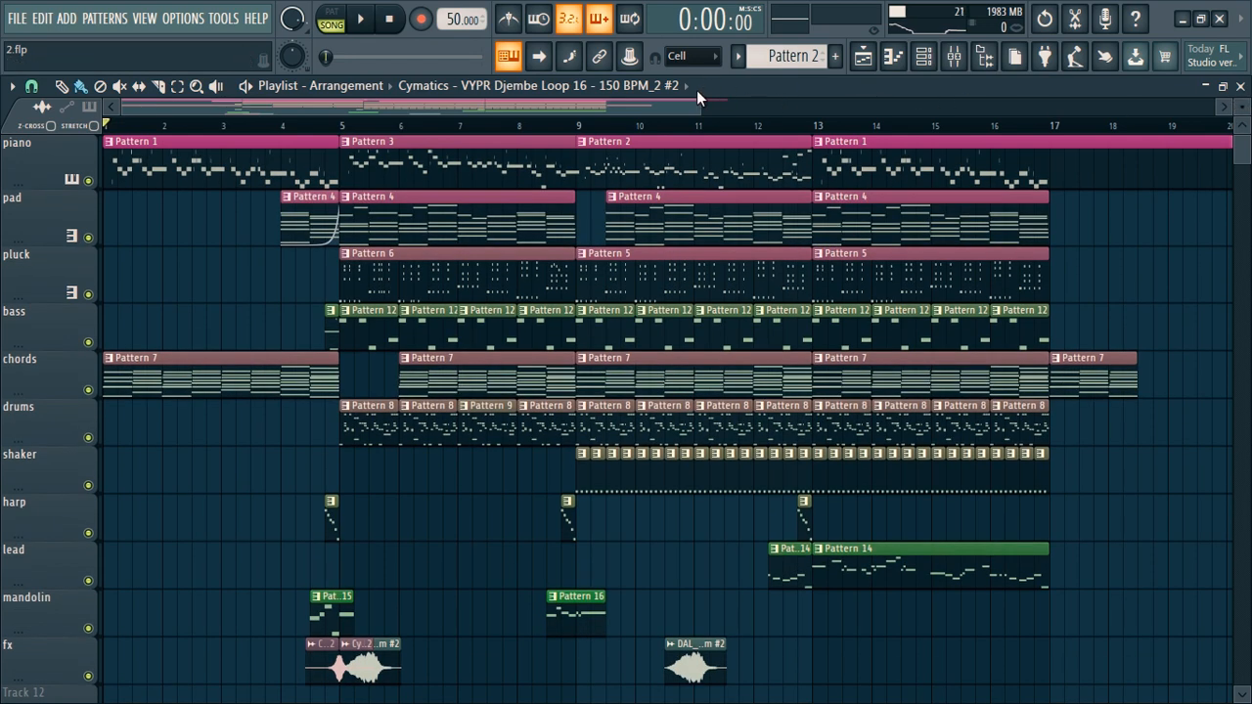
mouse_move(699, 105)
mouse_down()
mouse_move(642, 106)
mouse_move(699, 106)
mouse_up()
click(369, 20)
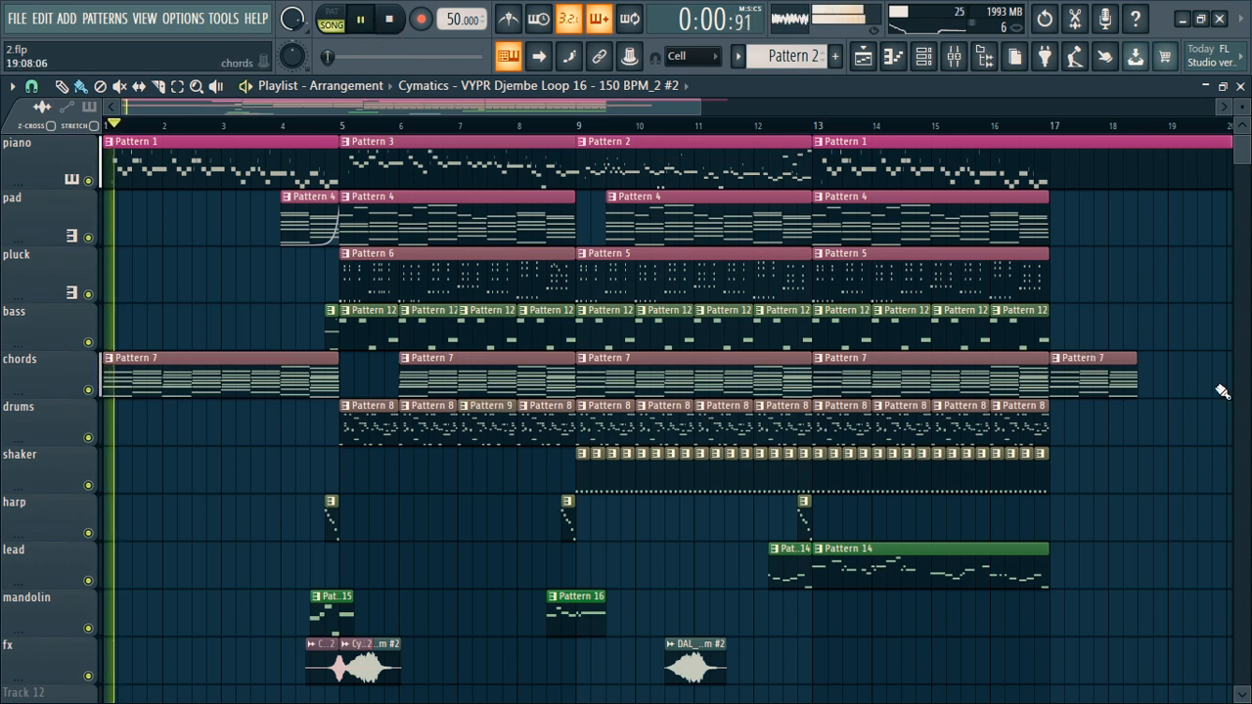